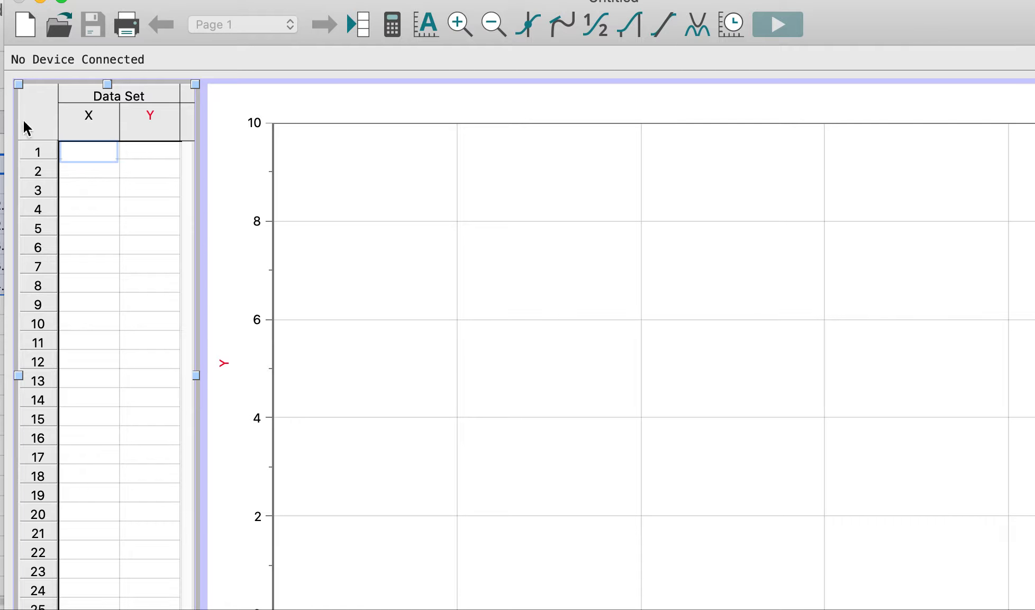
Fill the X and Y columns with the copied spreadsheet data, from 1, 0.4 to 4.4, 4.4, and autoscale the graph to the points.
left_click(87, 153)
type("0\ty 1\t0.4 2.2\t1.2 2.8\t2.1 3.1\t3.8 3.3\t4.1 4.4\t4.4")
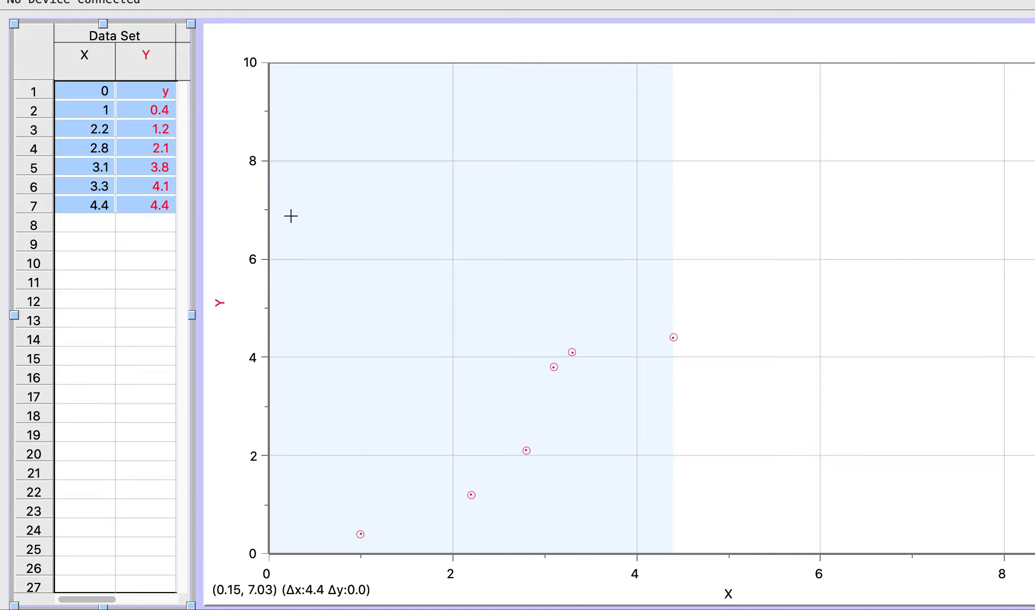
left_click(217, 301)
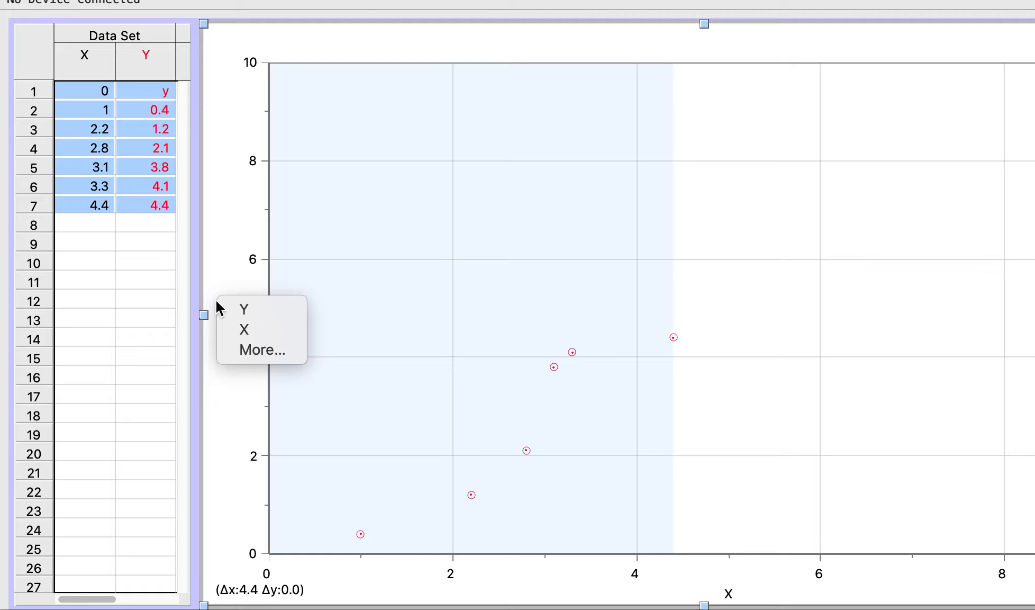
left_click(208, 186)
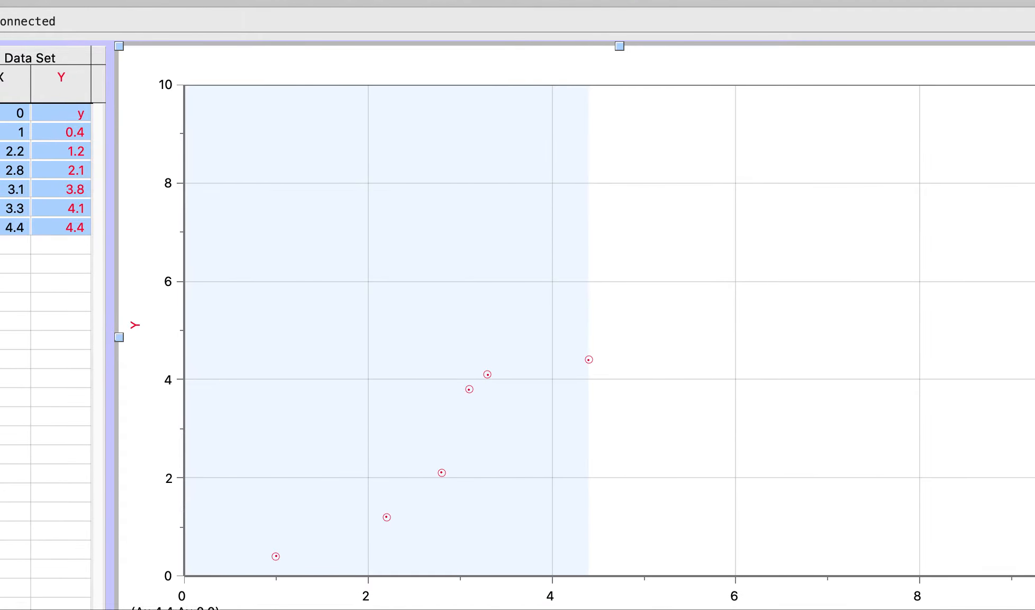
left_click(338, 17)
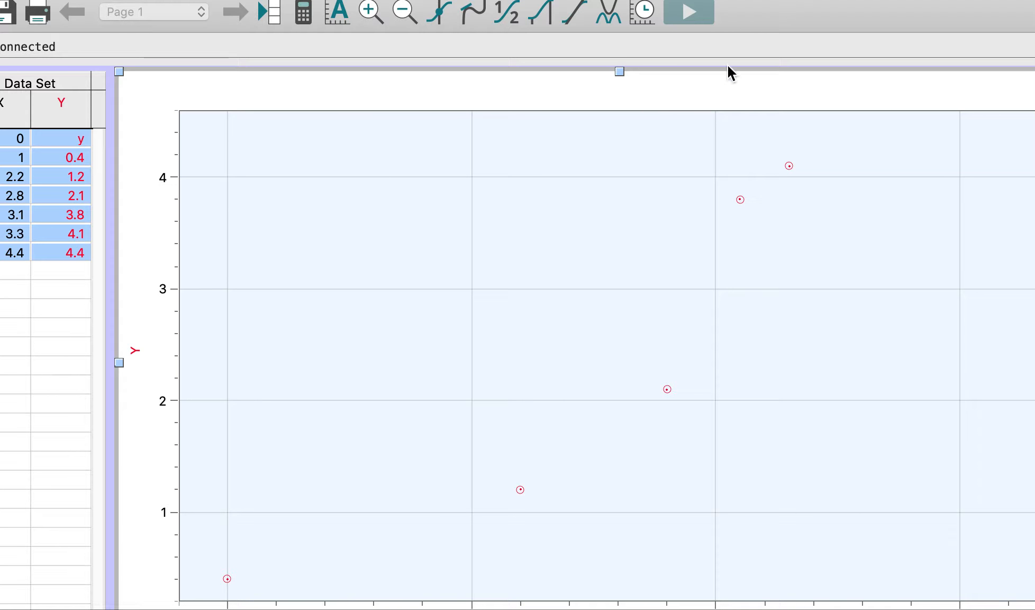
Rename the X column to "stuff" and set its units to s.
left_click(135, 350)
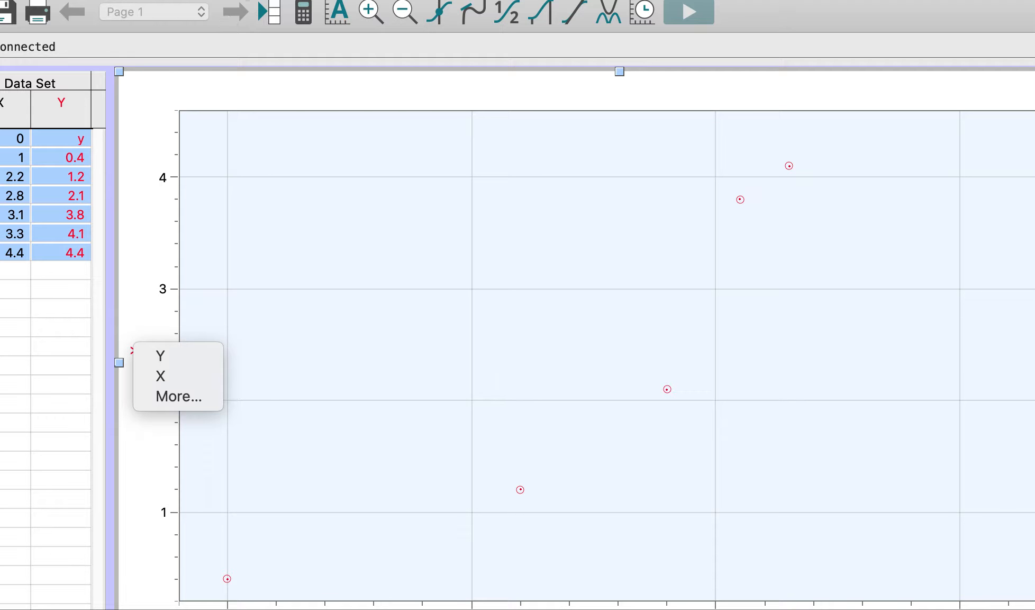
key("Escape")
left_click(114, 94)
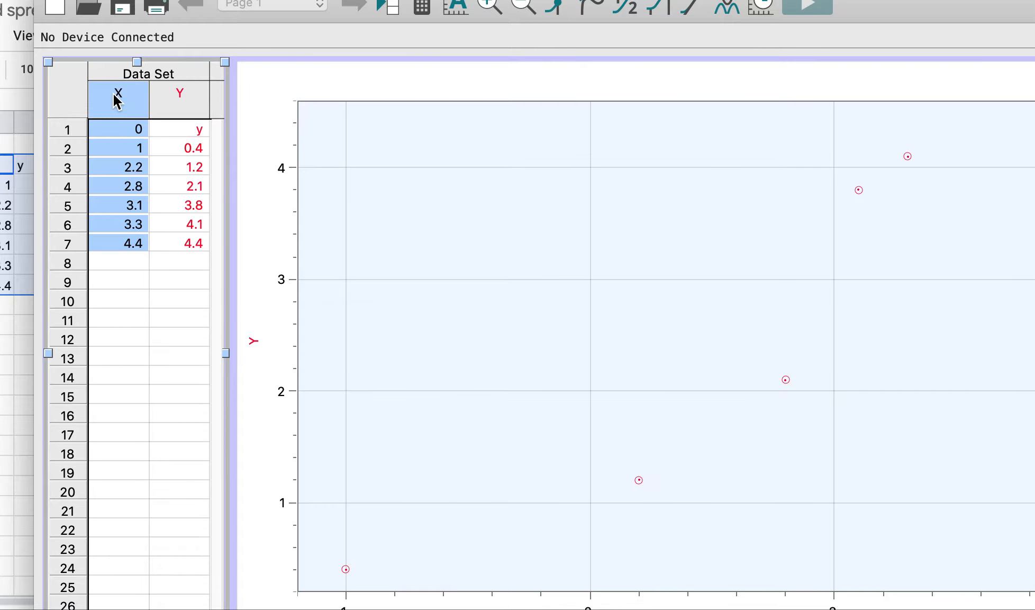
double_click(117, 98)
type("stuff")
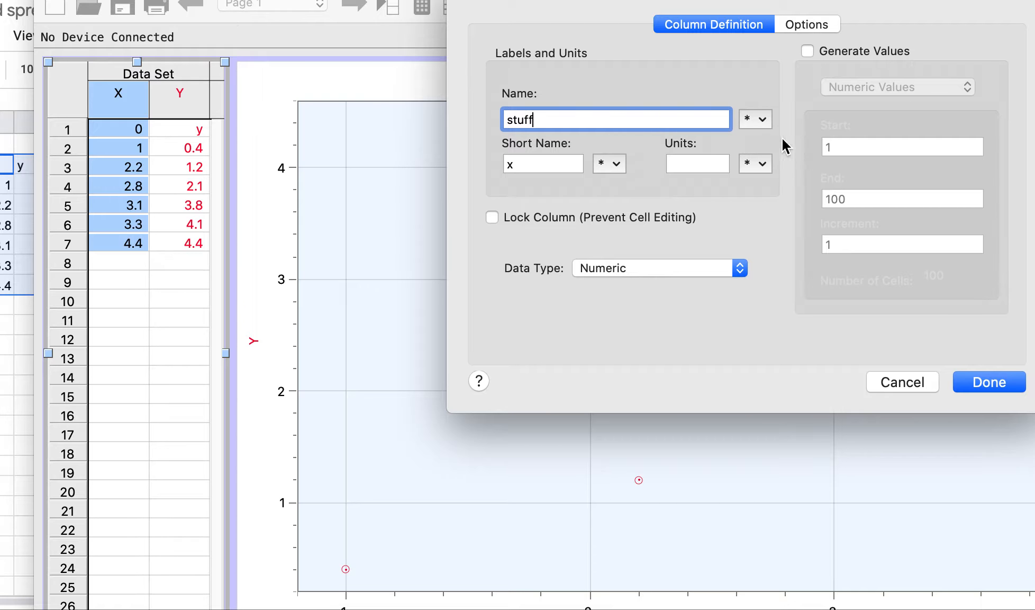
left_click(705, 164)
type("s")
left_click(984, 391)
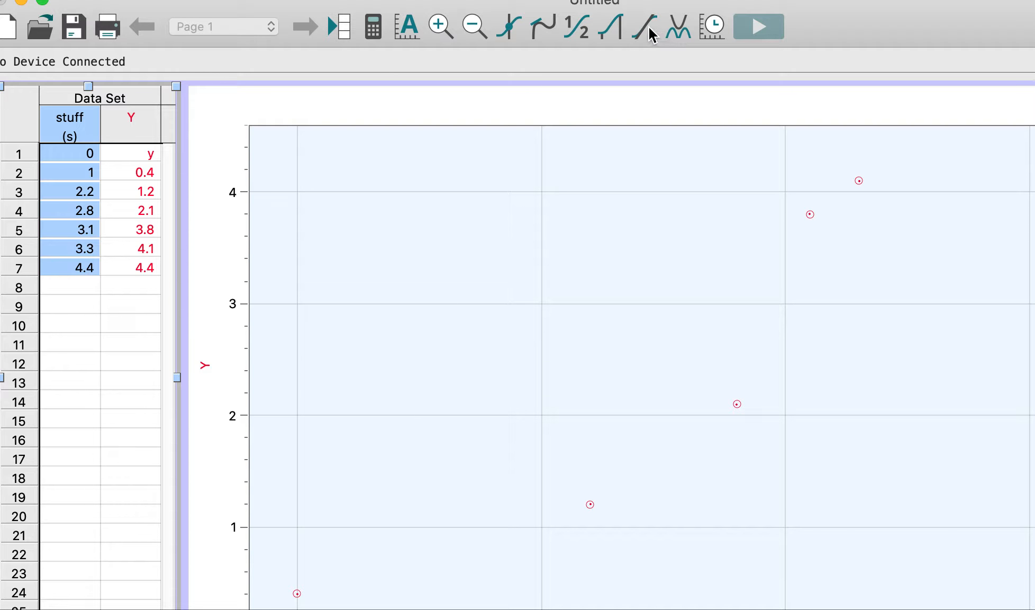
Fit a linear mx+b curve to the plotted data and move its results box closer to the fit line.
left_click(679, 32)
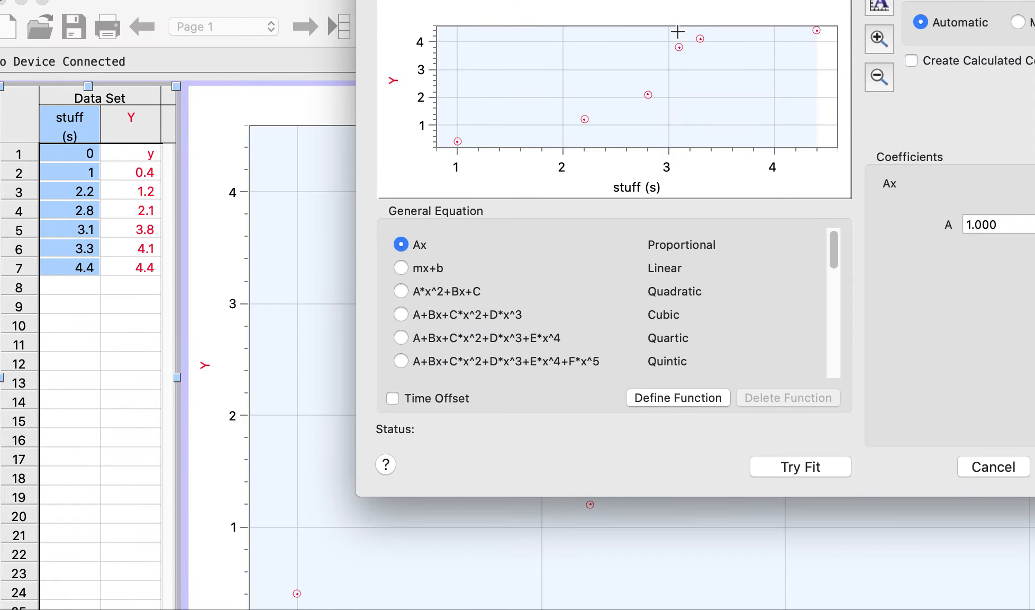
left_click_drag(619, 1, 420, 37)
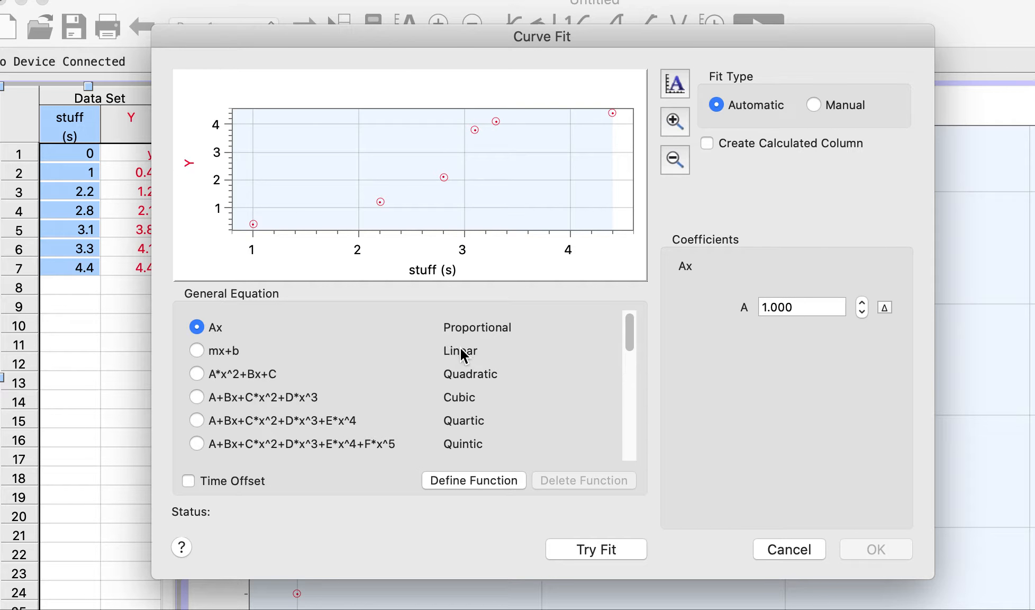
left_click(196, 350)
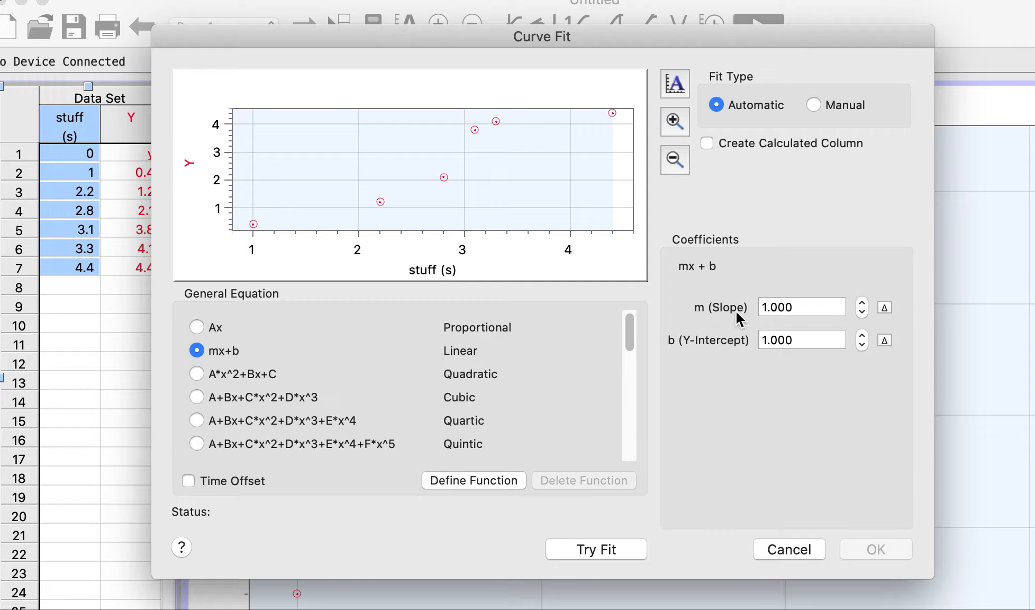
left_click(594, 548)
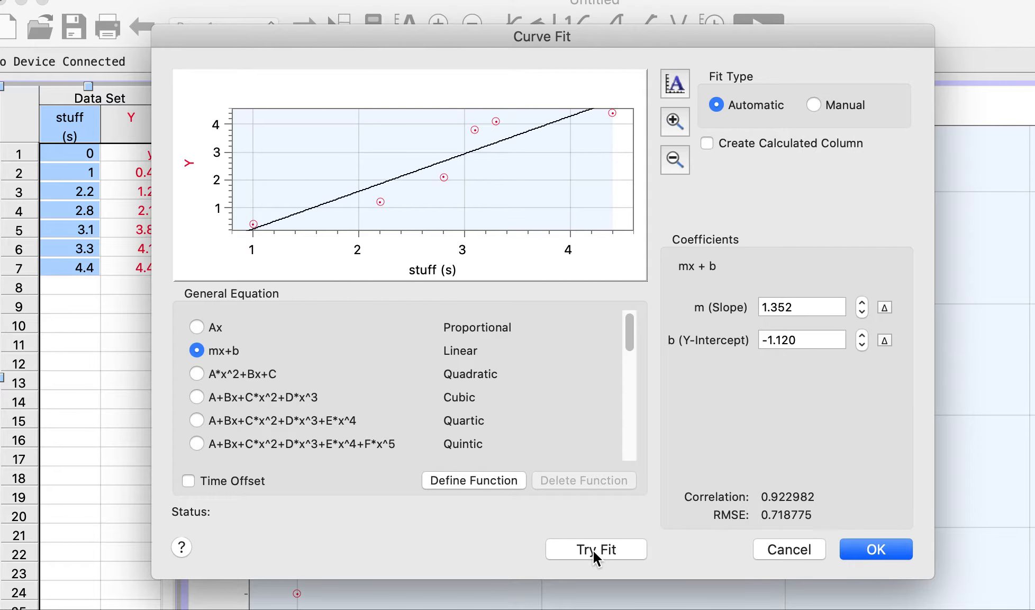
left_click(876, 548)
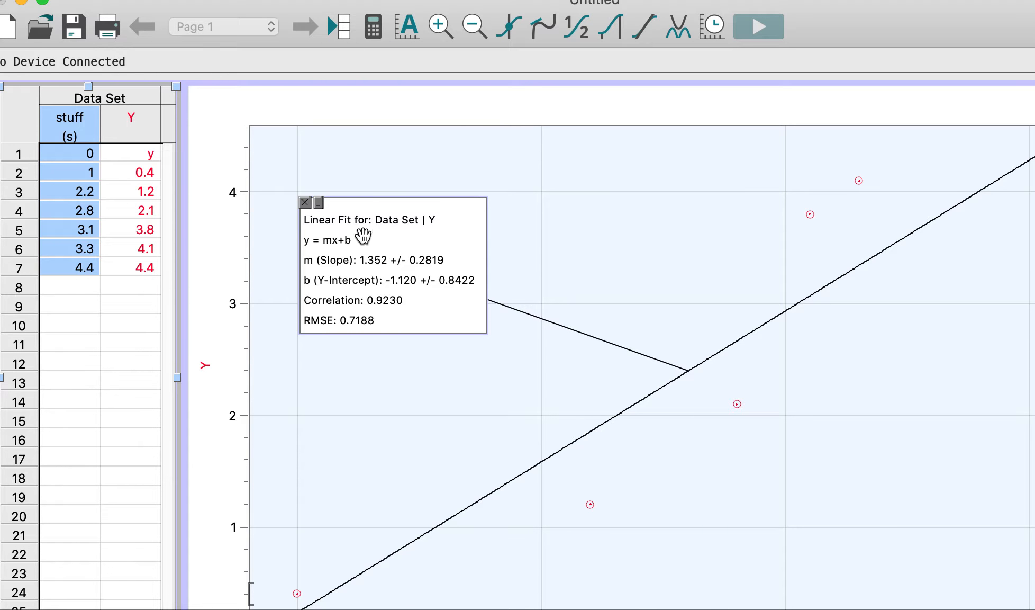
mouse_move(327, 244)
left_mouse_down()
mouse_move(349, 245)
mouse_move(421, 294)
mouse_move(412, 300)
left_mouse_up()
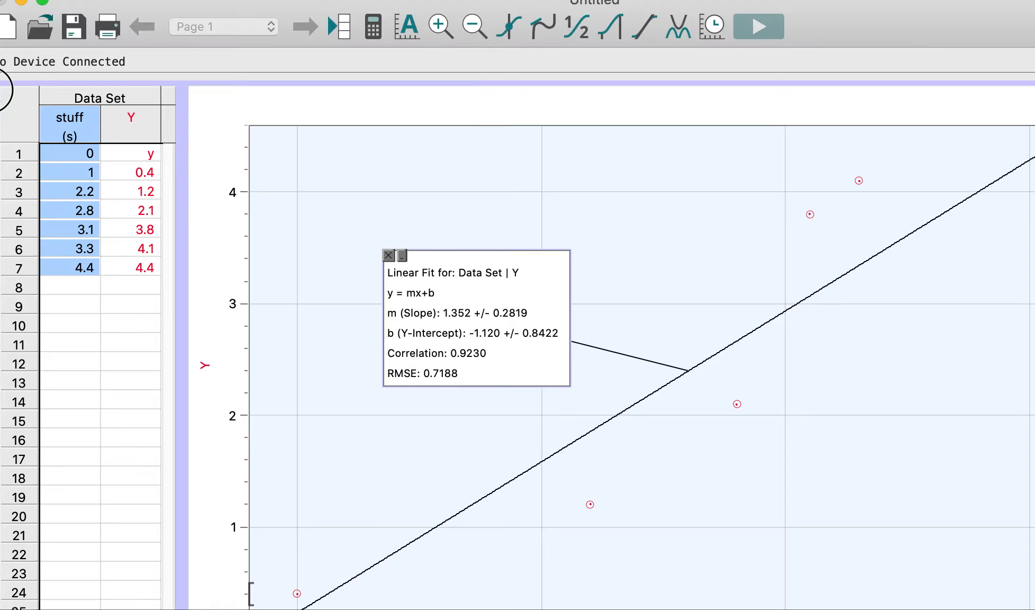
Switch to the web browser, open the Plotly Chart Studio site and create a new chart.
left_click(45, 77)
key("super+Tab")
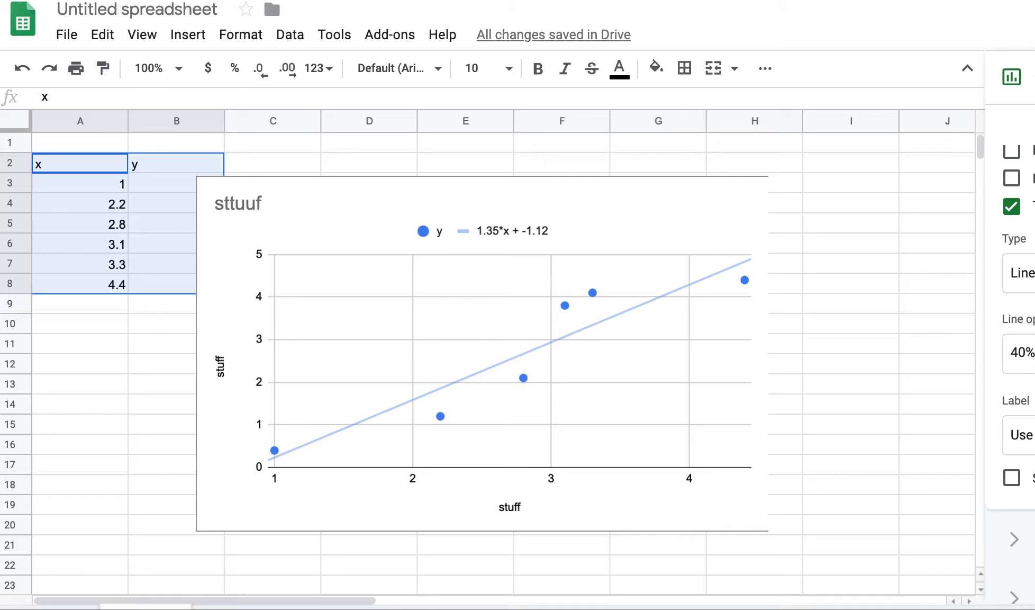
type("plo")
key("Return")
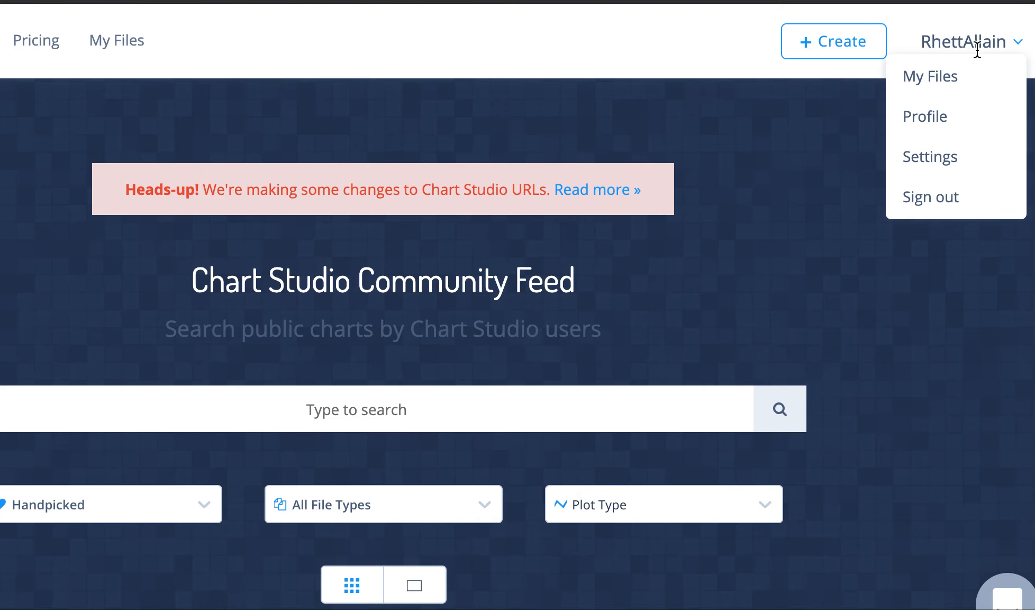
left_click(845, 45)
left_click(774, 115)
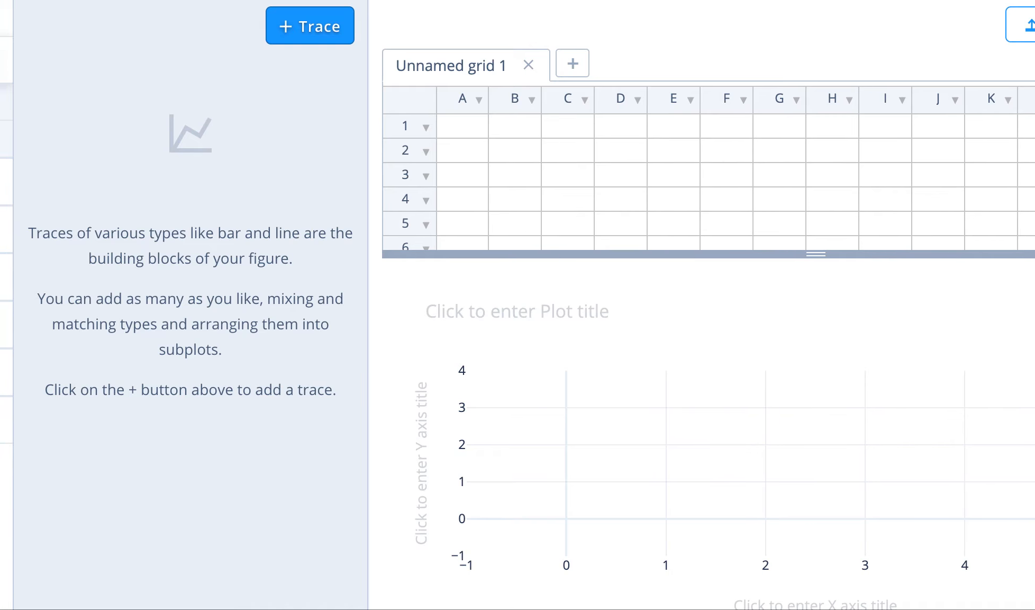
Paste the copied data into the grid from cell A1 and add a scatter trace with column A as X and column B as Y.
left_click(467, 128)
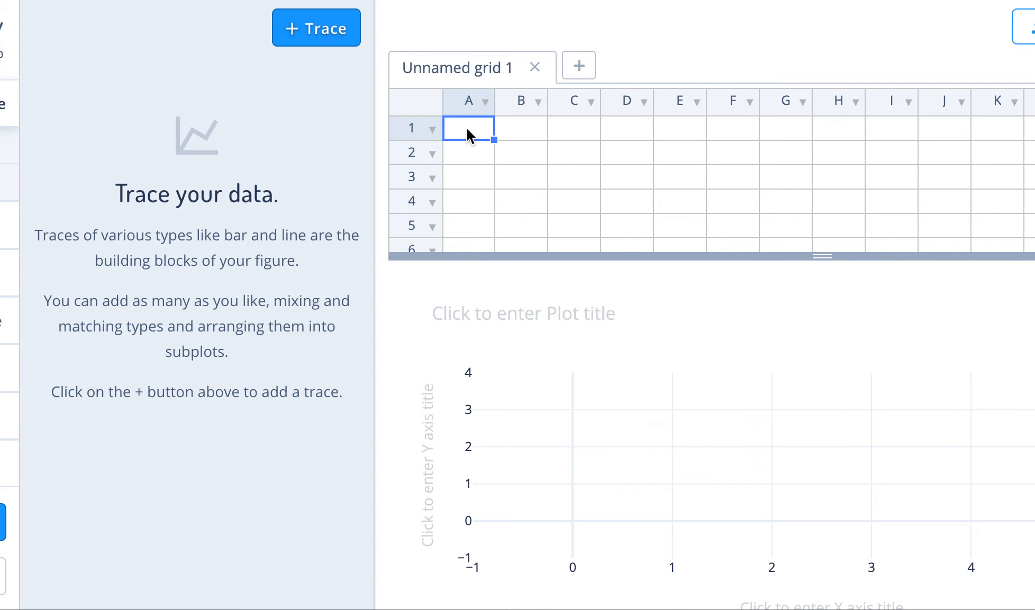
key("ctrl+v")
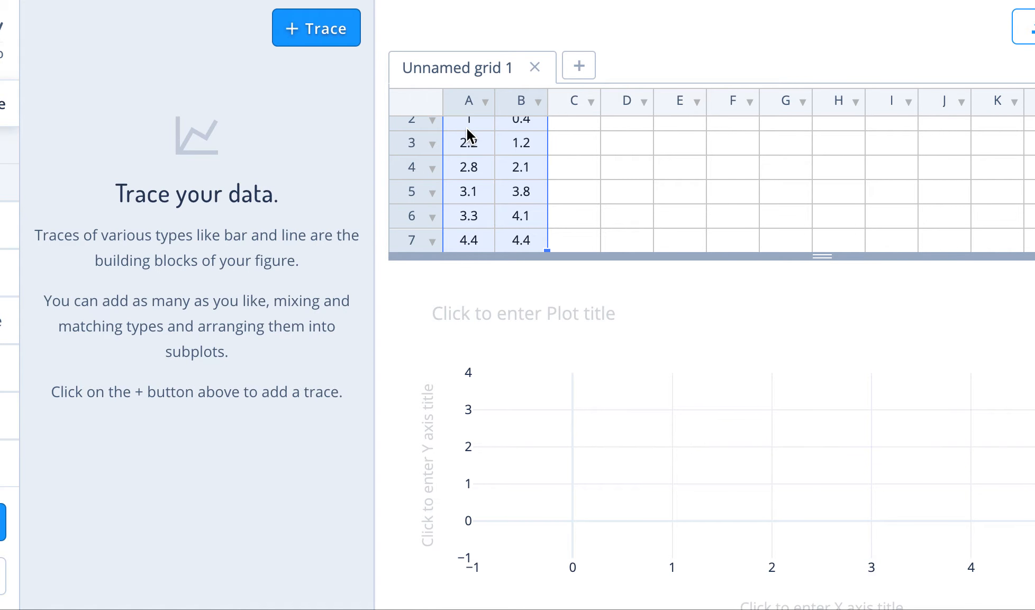
left_click(335, 45)
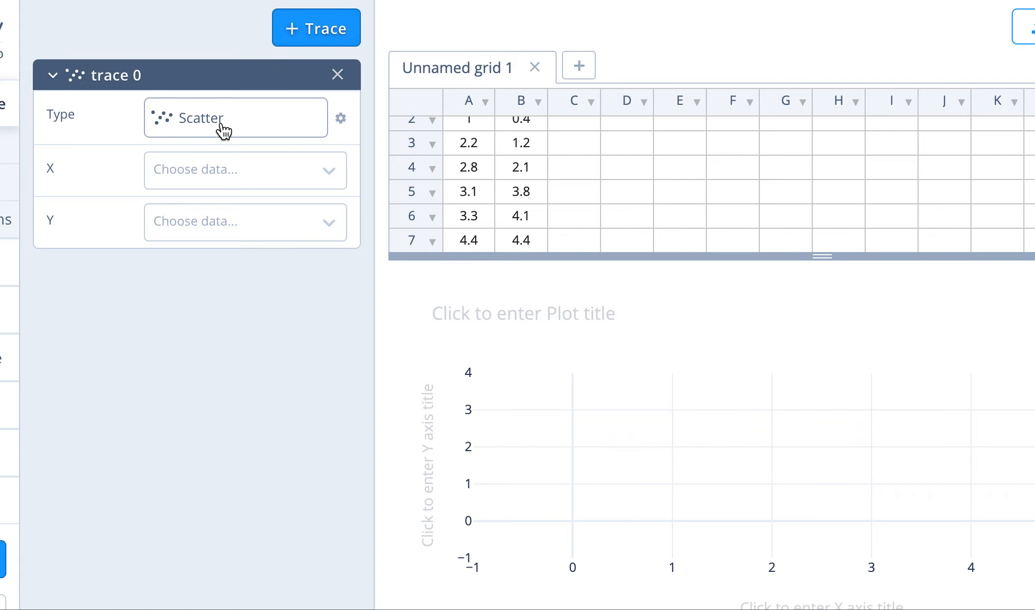
left_click(237, 170)
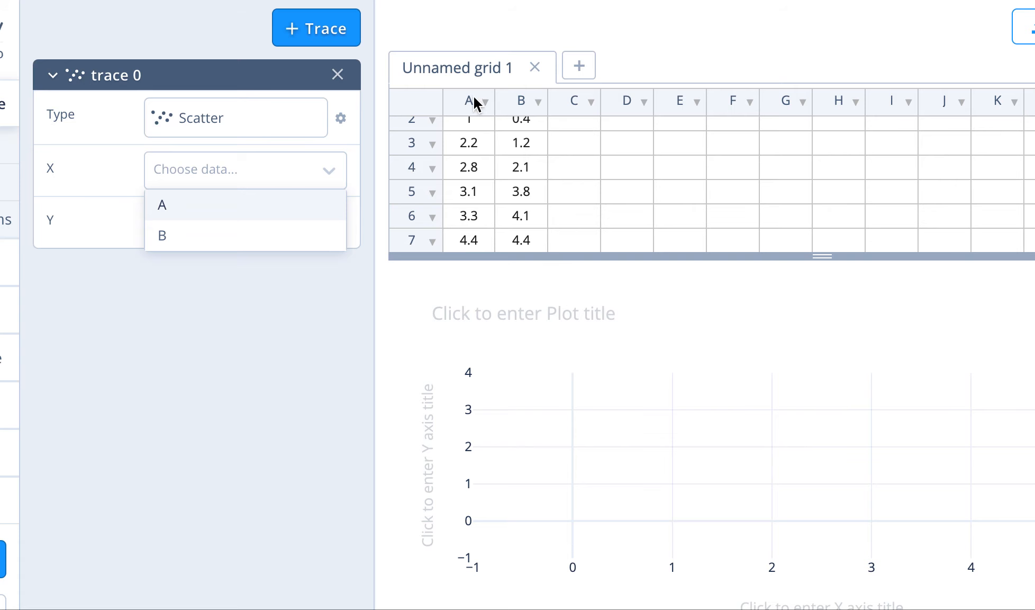
left_click(238, 196)
left_click(222, 224)
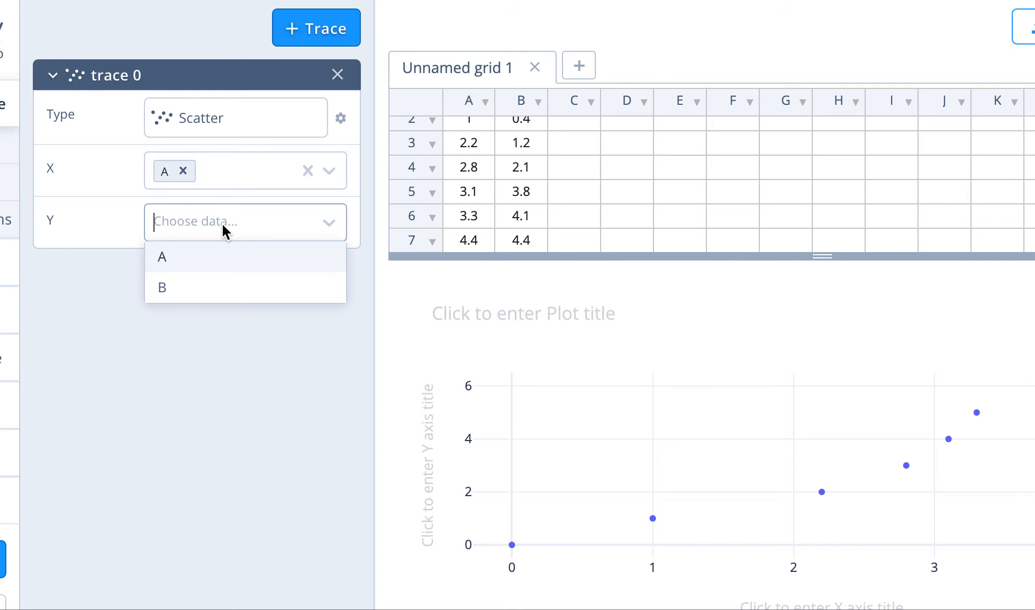
left_click(172, 292)
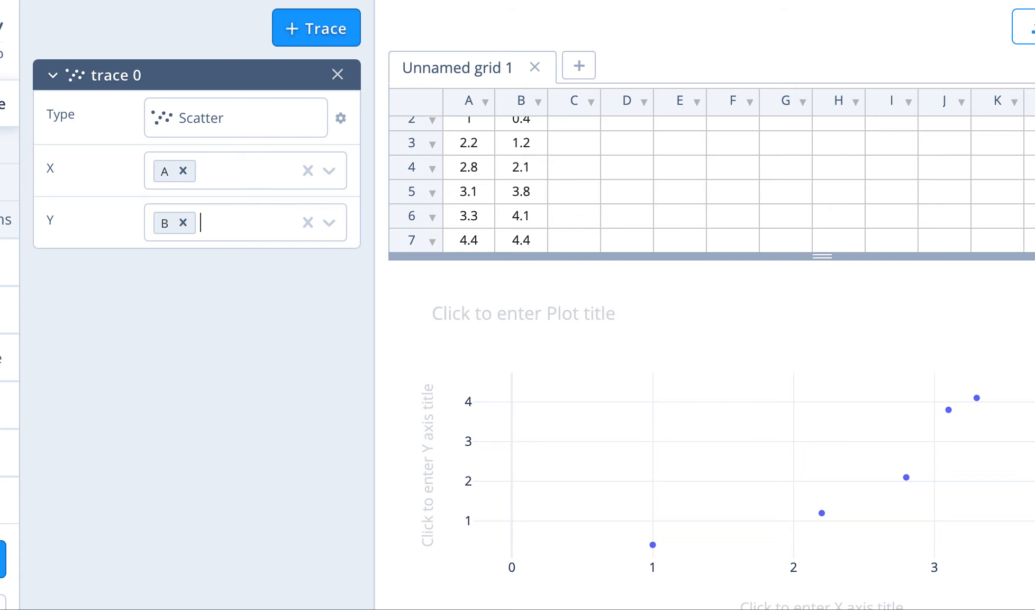
Enter "stuff" as the plot title, the Y axis title and the X axis title.
scroll(905, 215, "down", 3)
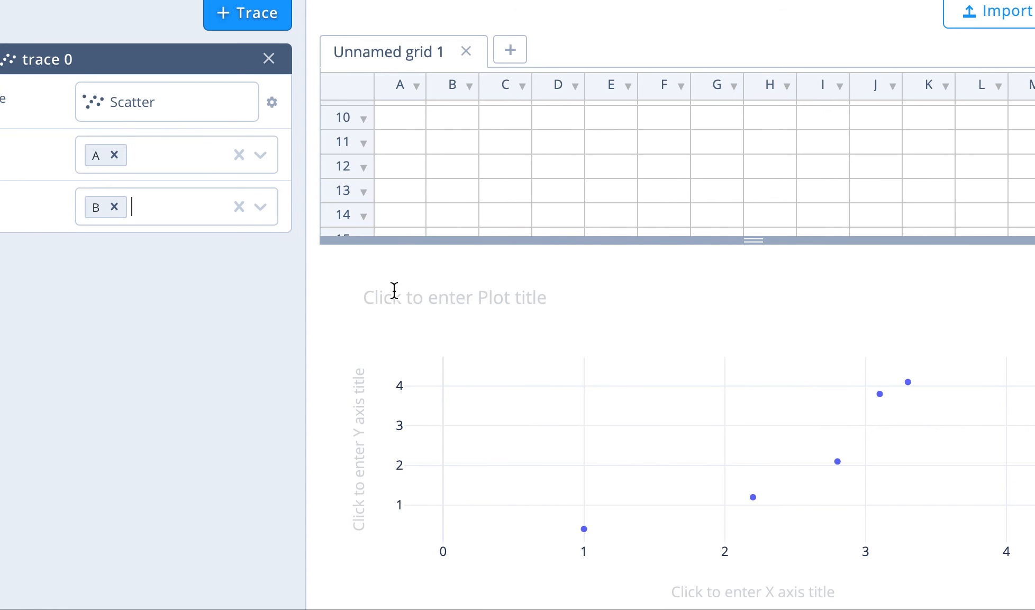
left_click(343, 295)
type("stuff")
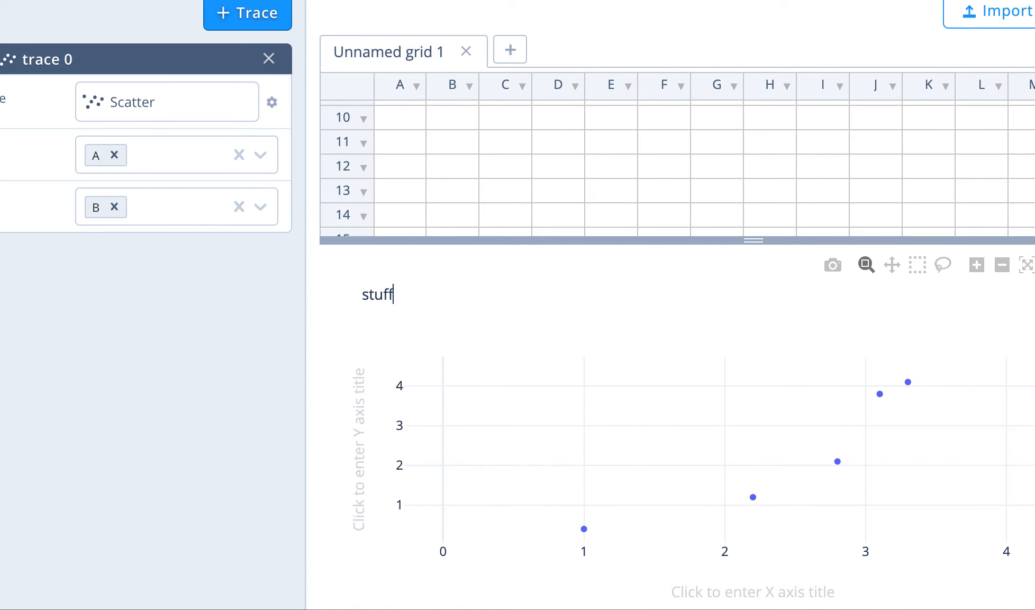
left_click(361, 483)
type("stuff")
key("Return")
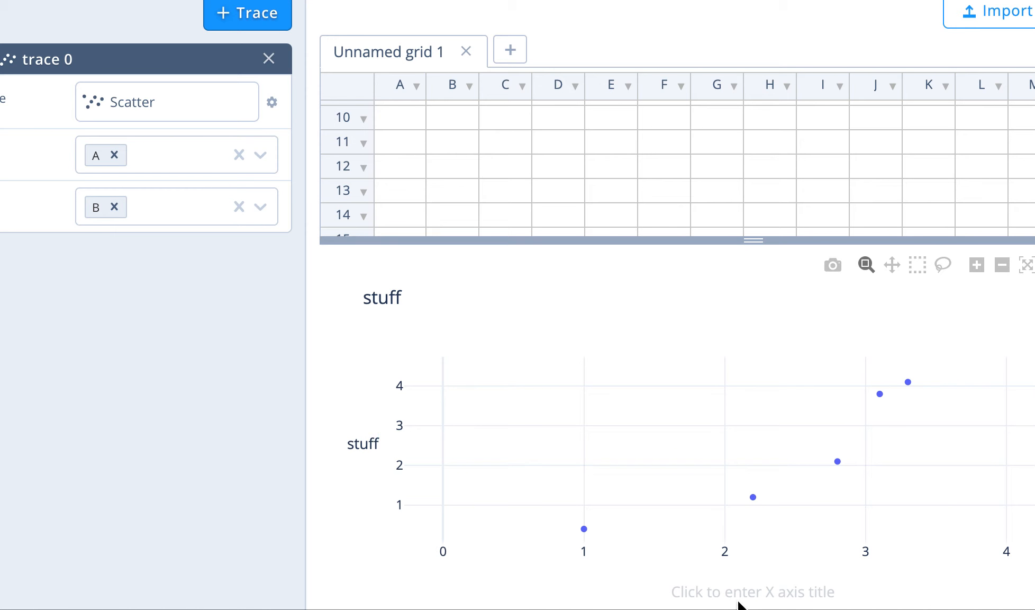
left_click(740, 593)
type("stu")
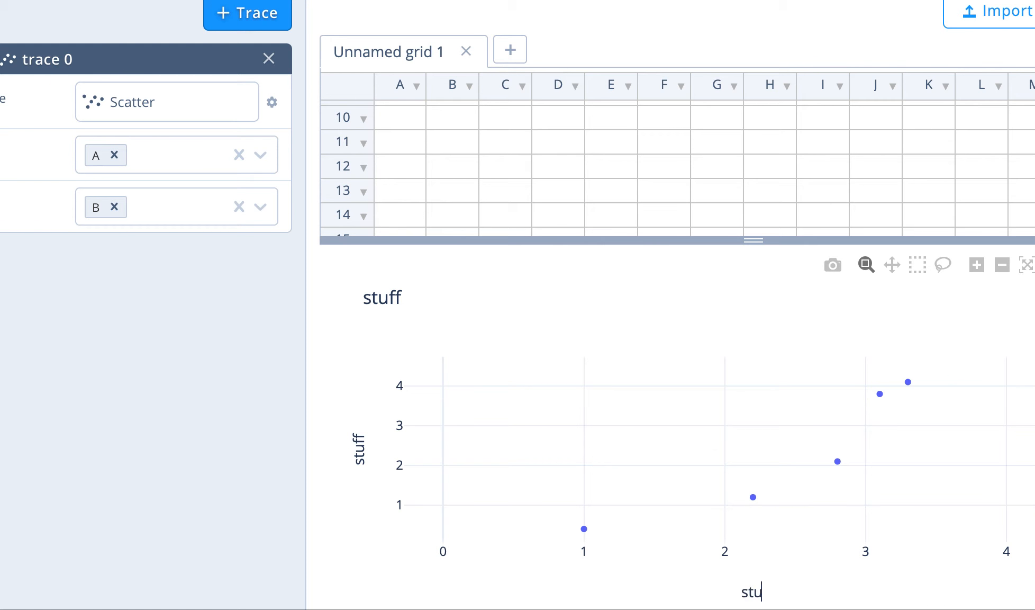
type("ff")
key("Return")
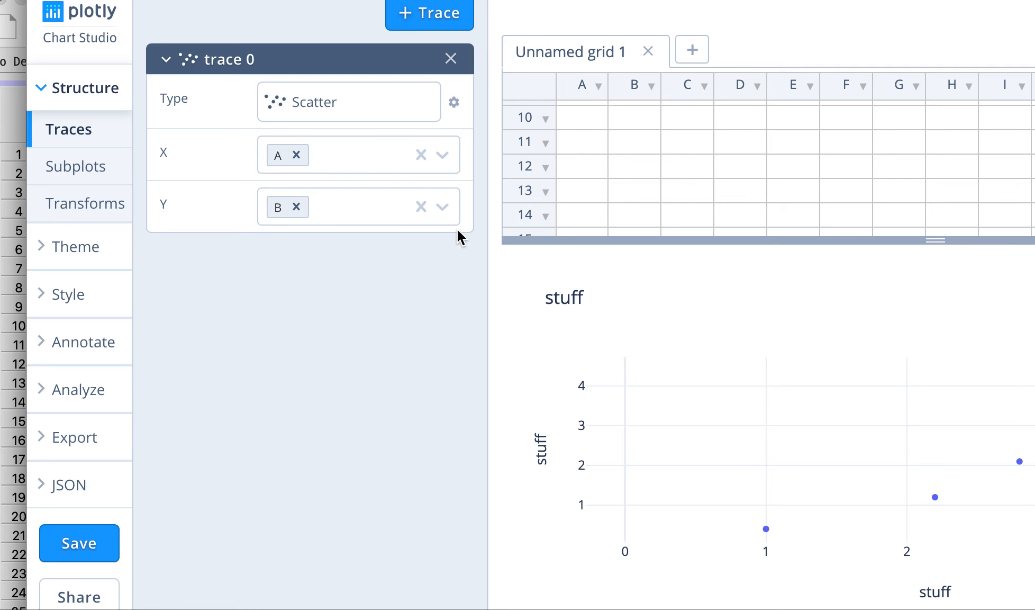
Add a curve fit to the chart and assign it to trace 0.
left_click(78, 393)
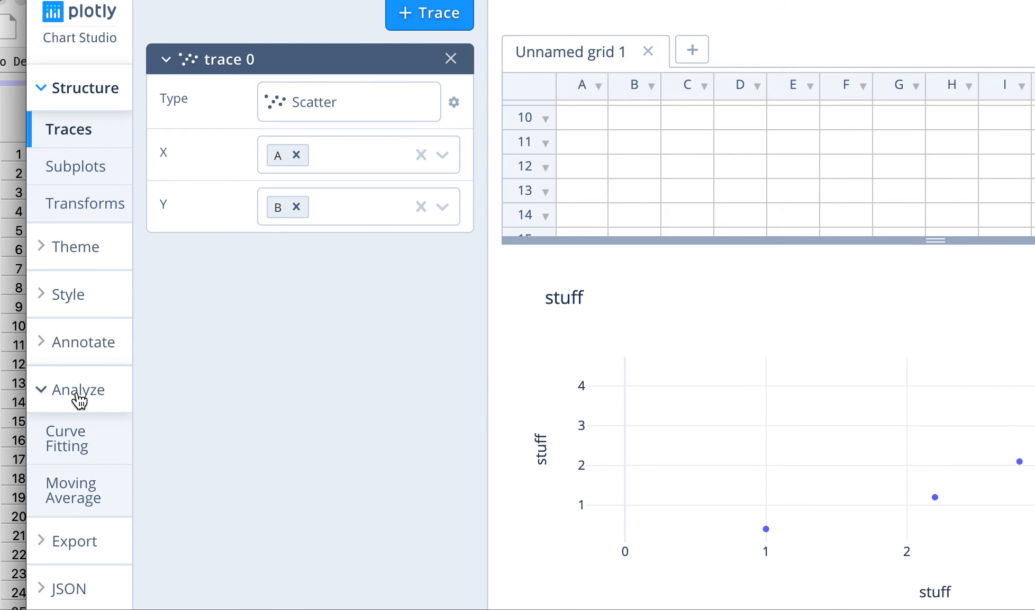
left_click(67, 454)
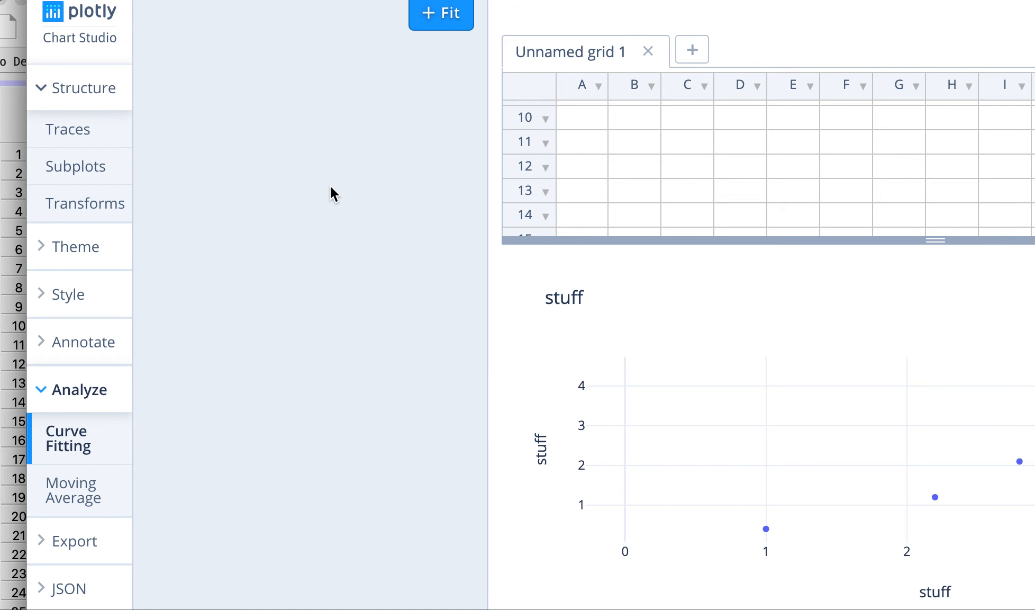
left_click(440, 25)
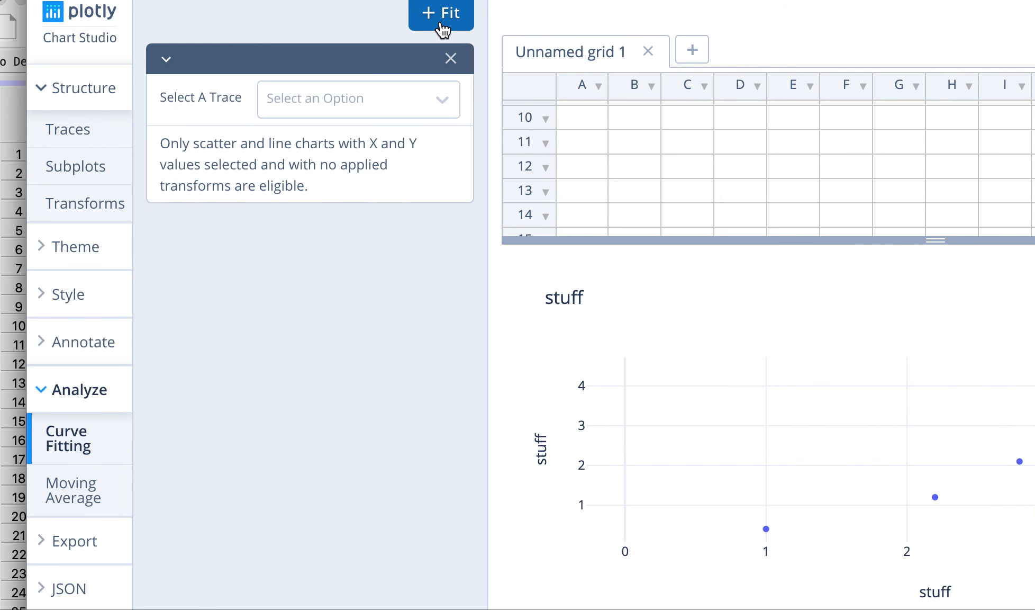
left_click(347, 105)
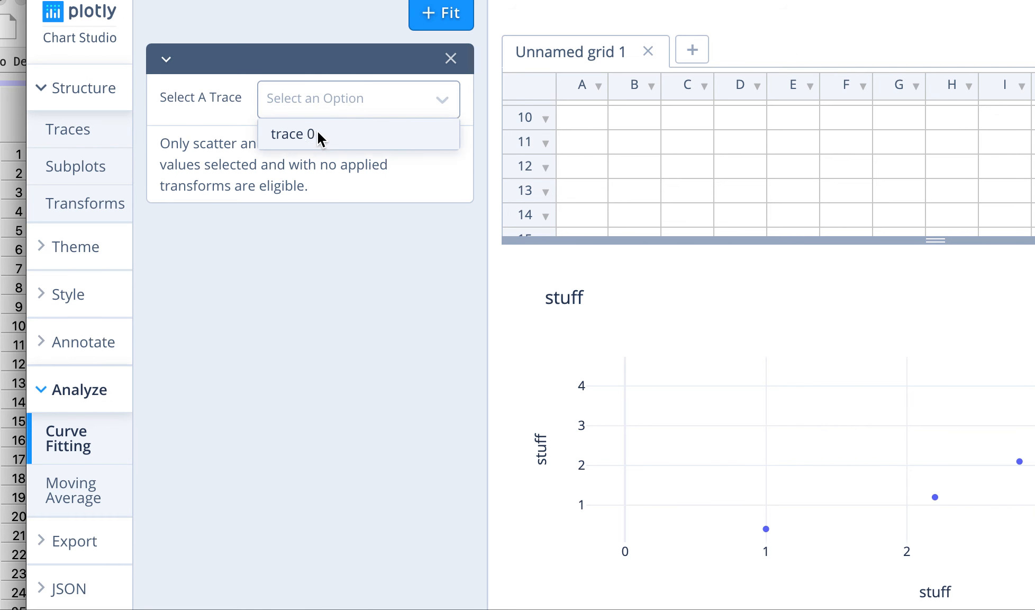
left_click(308, 142)
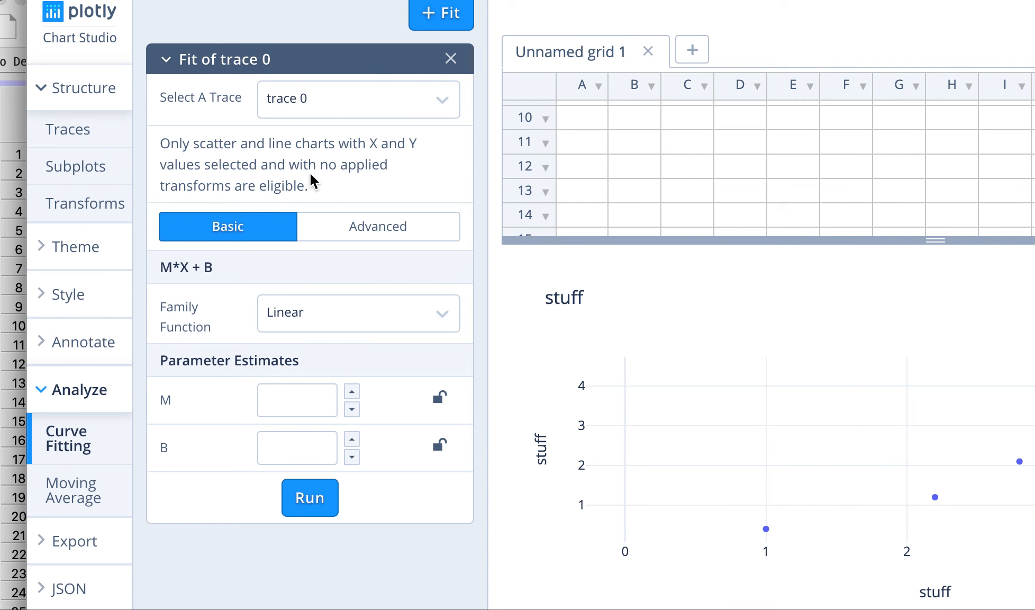
Run the fit with the Linear family function, using parameter estimates of 1 for both M and B.
left_click(307, 327)
left_click(297, 344)
left_click(275, 403)
type("1")
left_click(275, 448)
type("1")
left_click(323, 506)
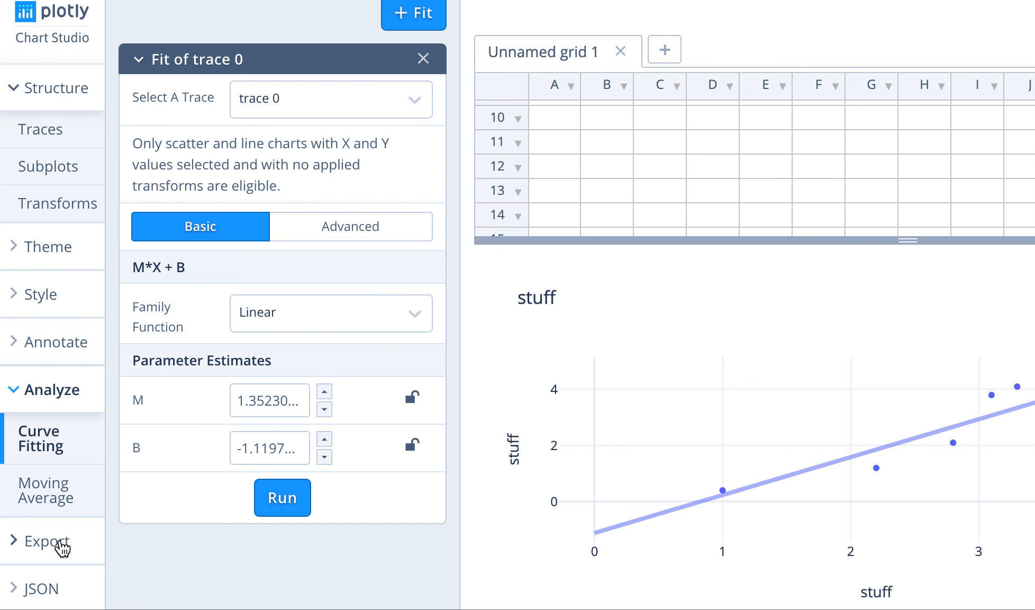
Show the available export formats for the chart.
left_click(157, 544)
scroll(101, 507, "down", 2)
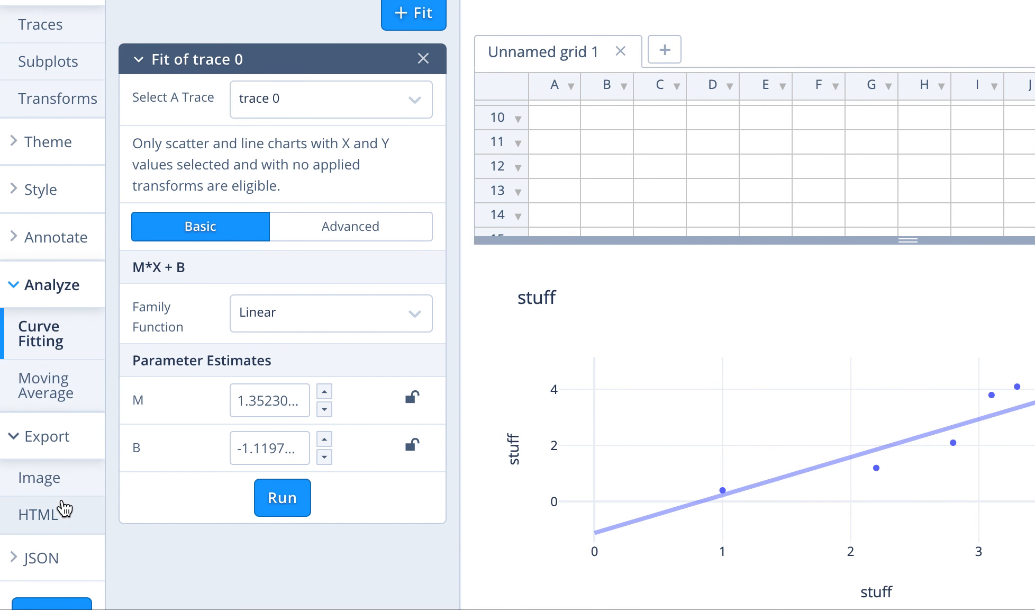